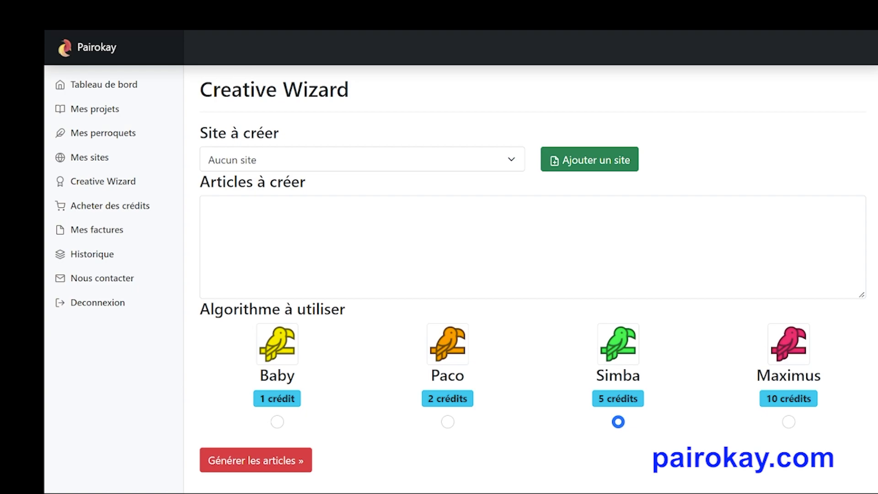
Add a new site named "guide panneaux solaire" and use it as the site to create
click(555, 160)
click(373, 141)
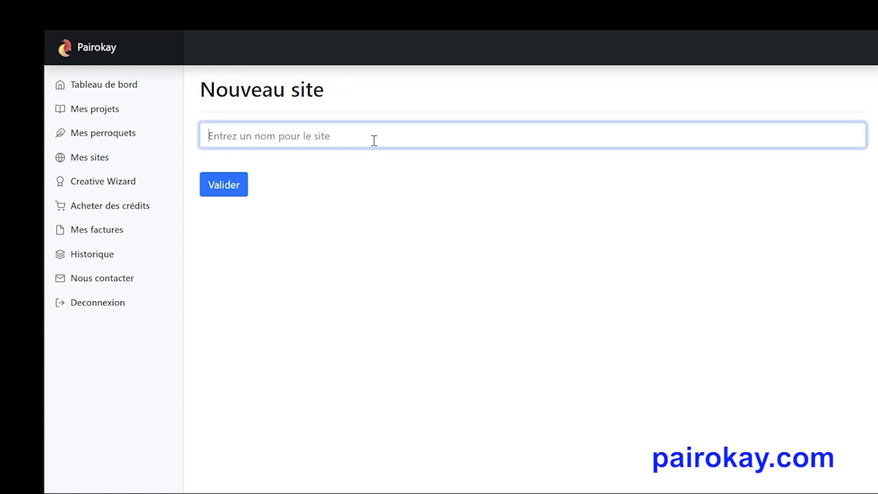
click(292, 180)
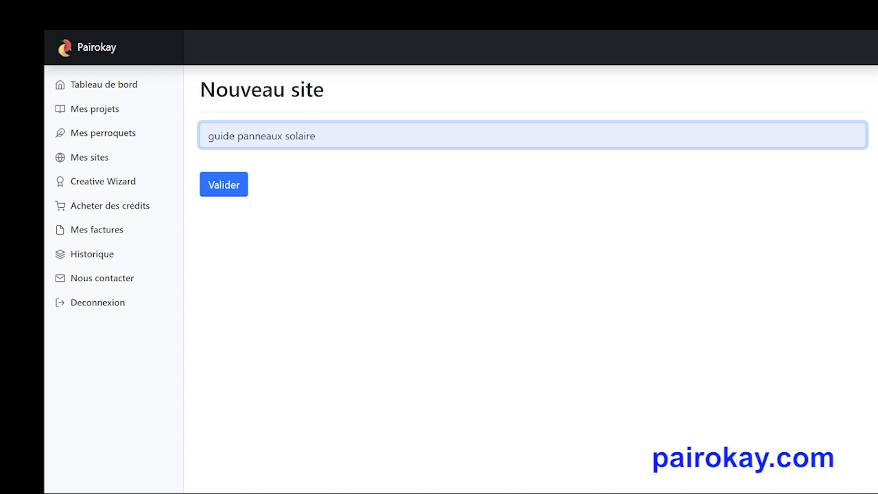
key(Return)
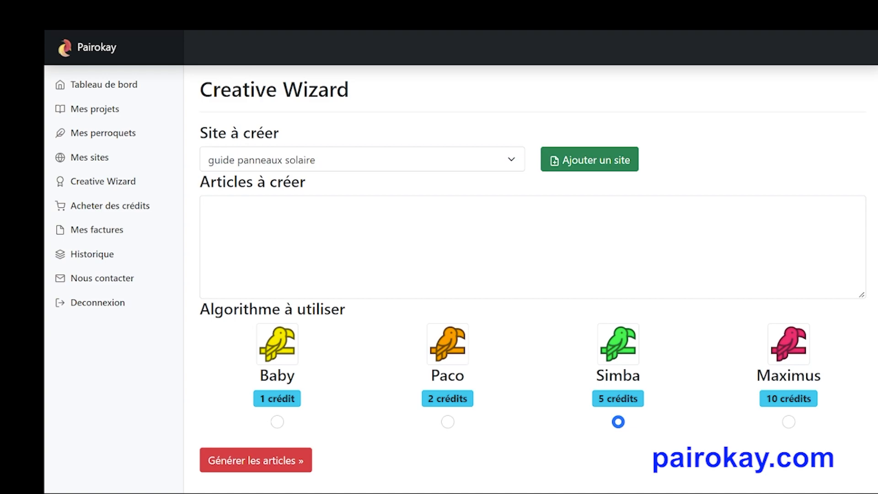
click(520, 165)
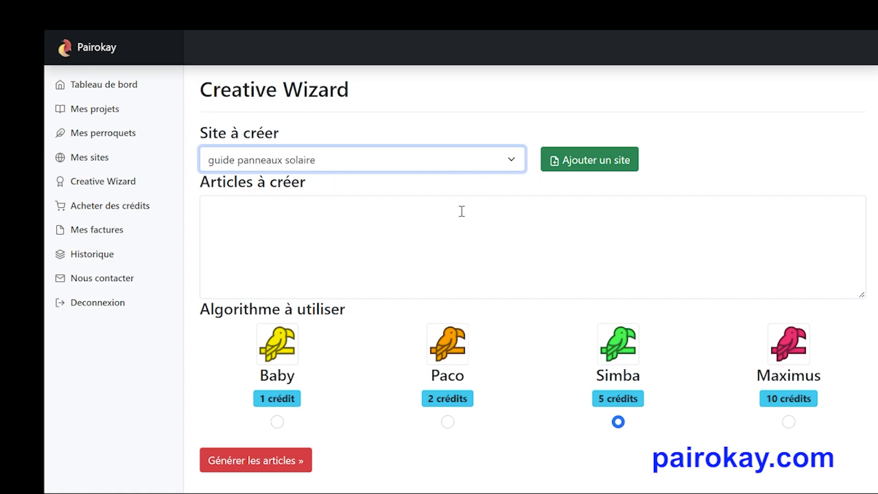
click(296, 229)
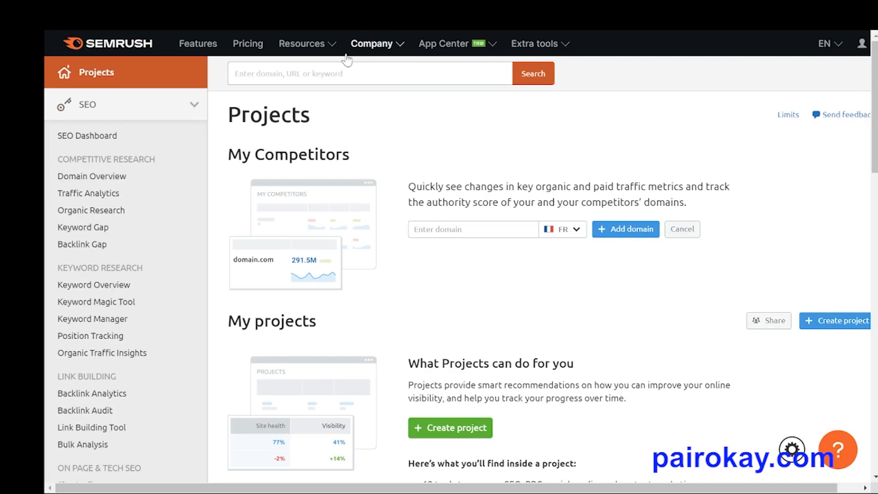
Switch to Semrush and search for the keyword "panneaux solaires"
click(259, 81)
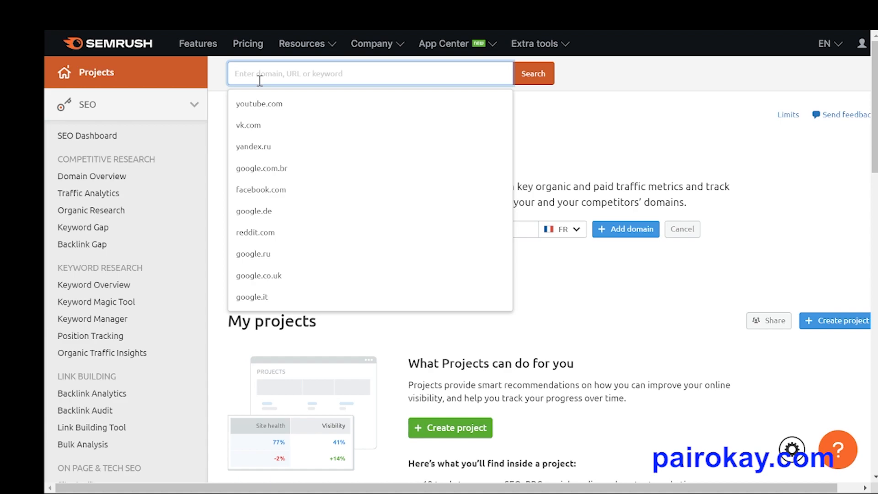
text(p)
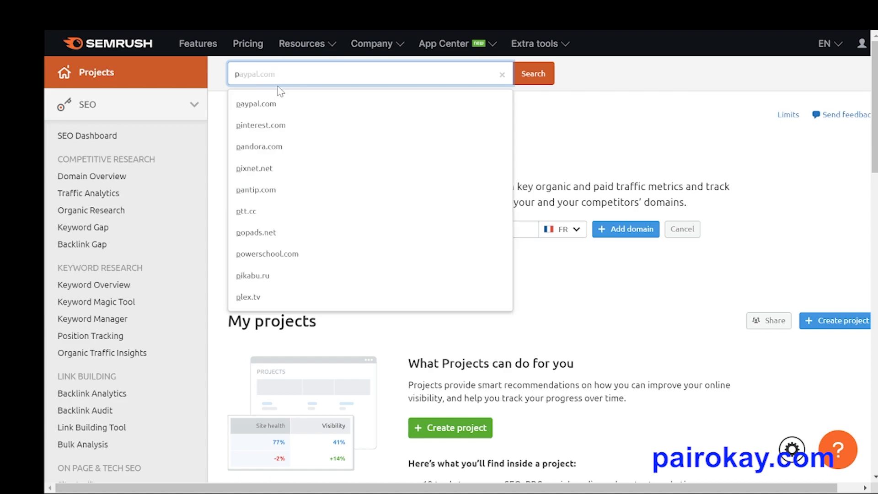
text(anneaux solaires)
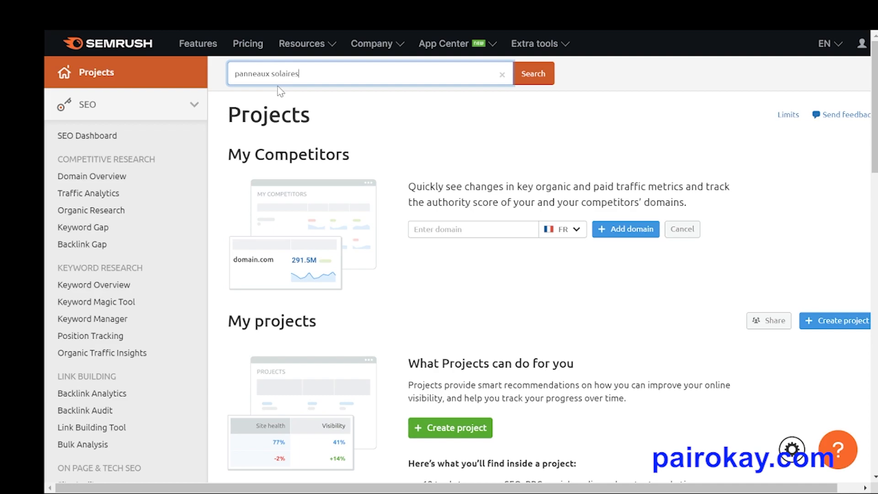
click(528, 83)
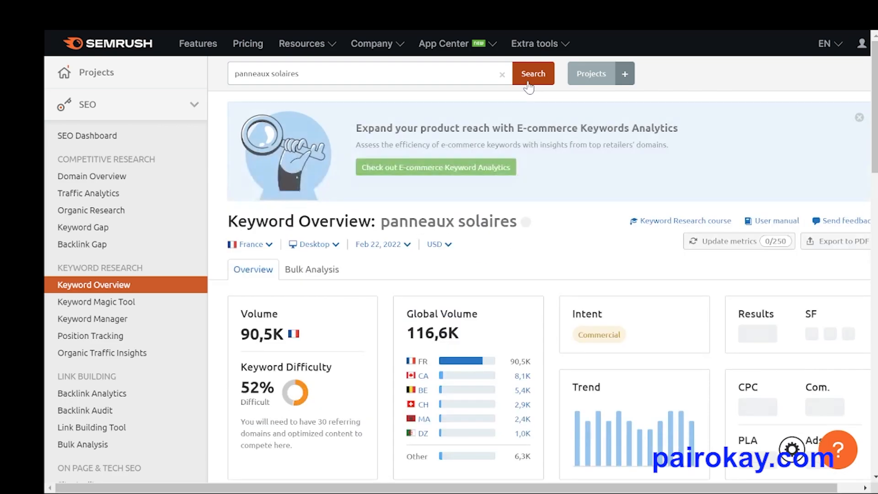
Open the full list of question keywords for "panneaux solaires" and select all the keywords shown
scroll(505, 204, down, 1)
scroll(505, 203, down, 7)
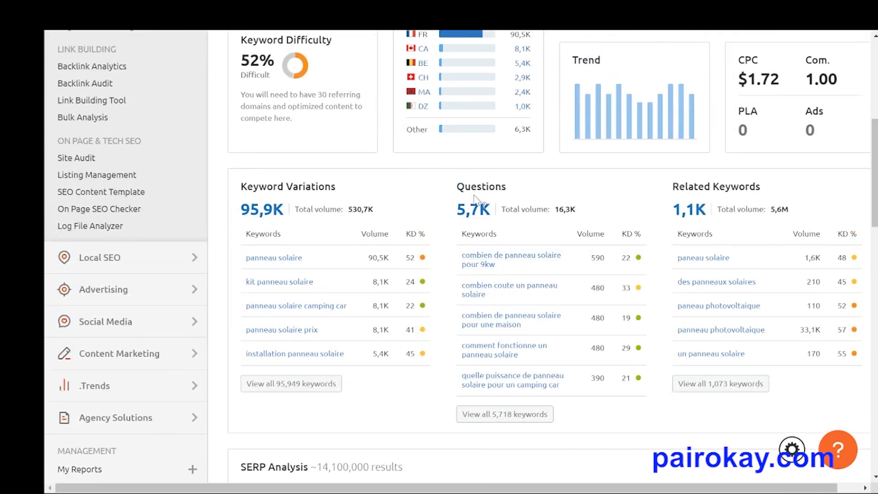
click(500, 420)
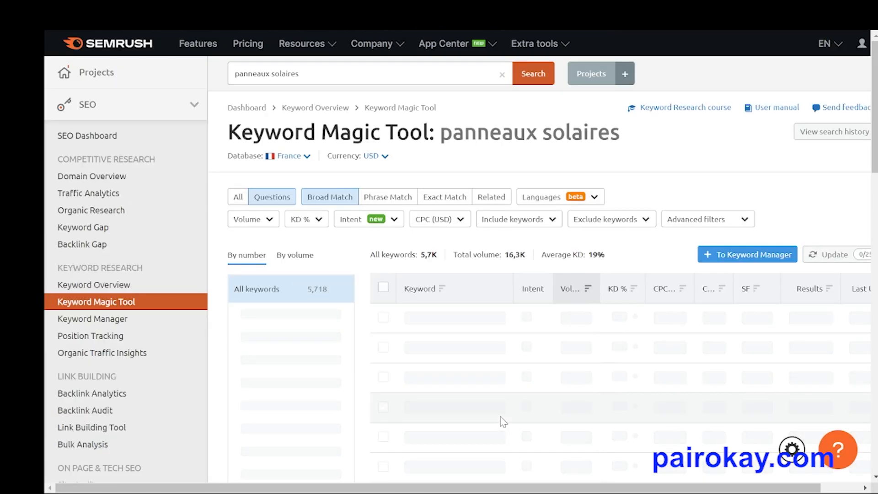
scroll(502, 400, down, 3)
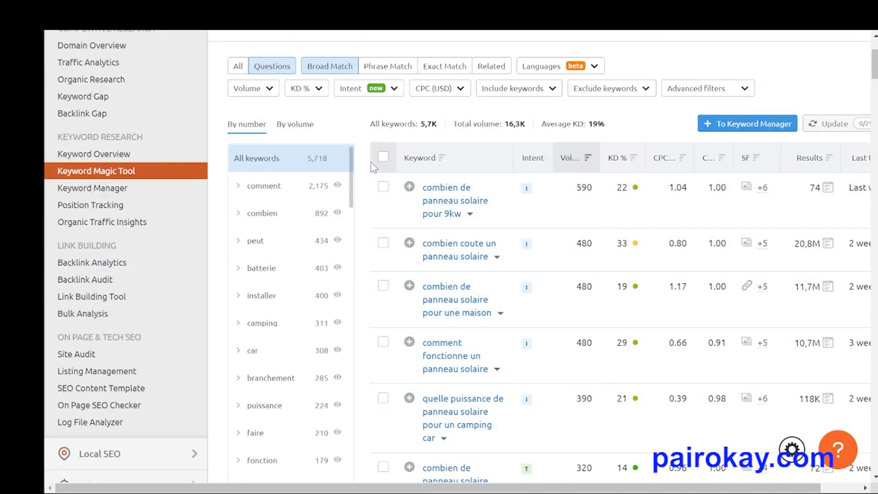
click(383, 157)
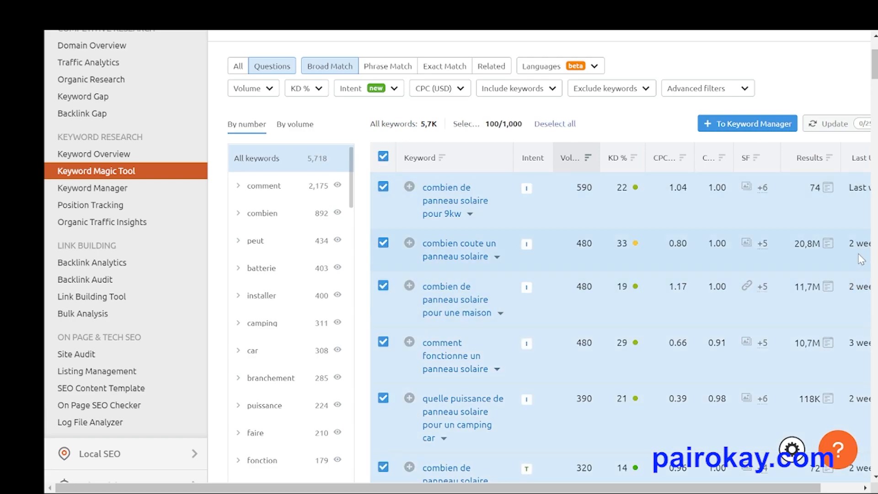
drag(751, 484, 791, 483)
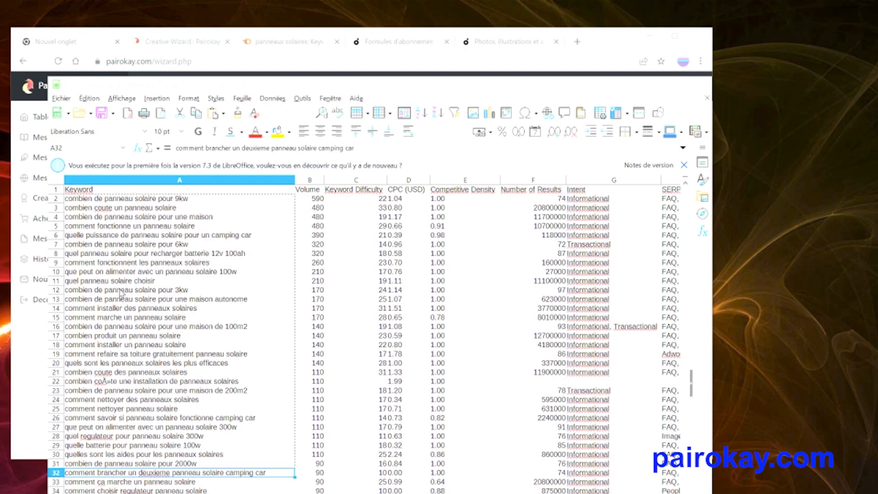
Copy the keywords in cells A2:A32 of the exported CSV sheet in LibreOffice Calc
click(110, 200)
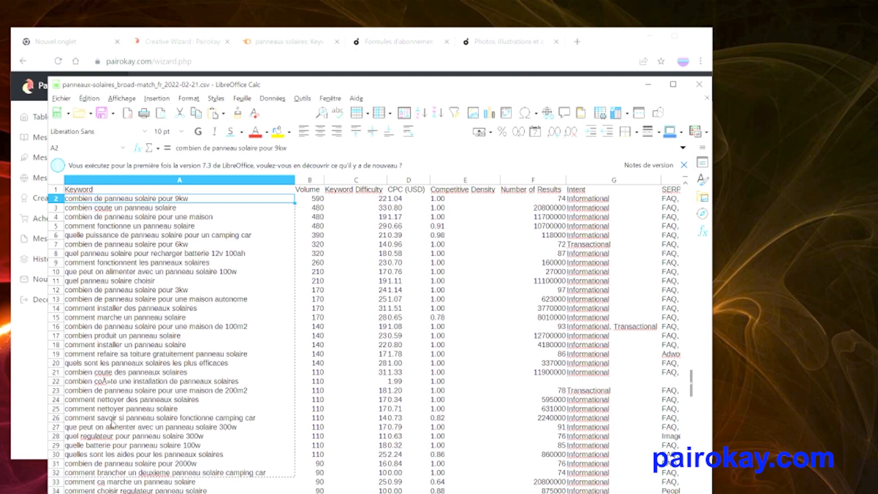
shift+click(107, 474)
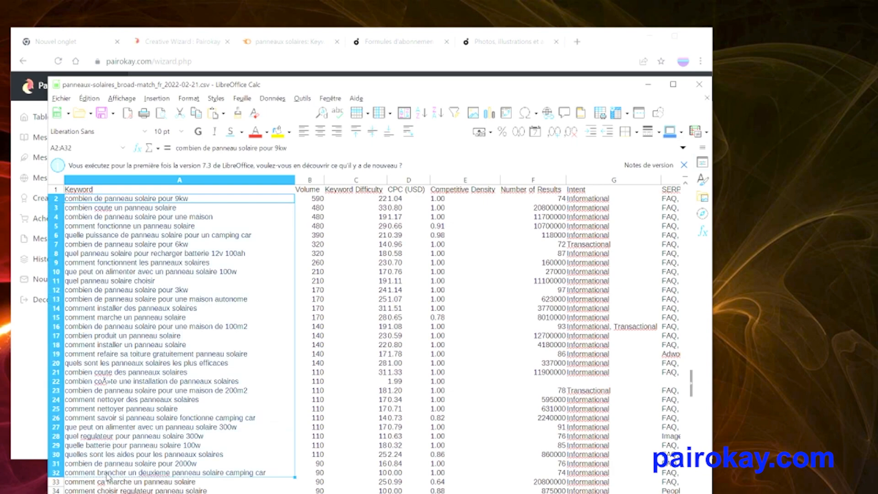
right_click(120, 387)
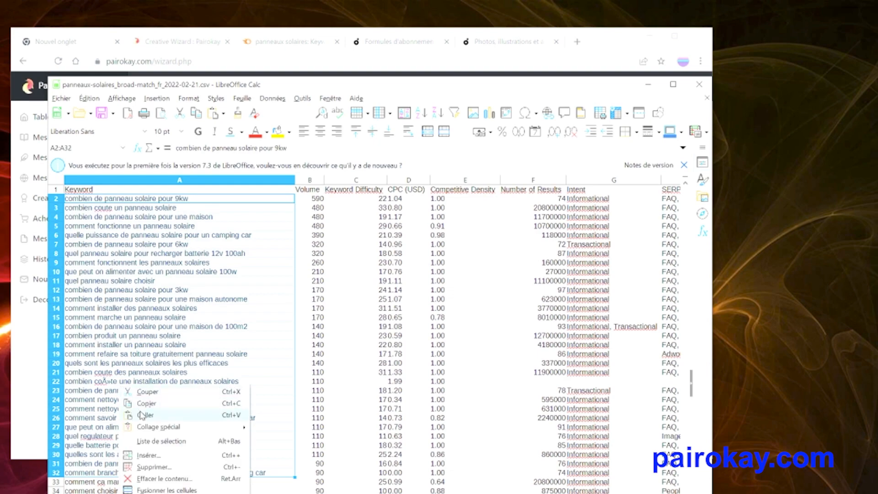
click(144, 403)
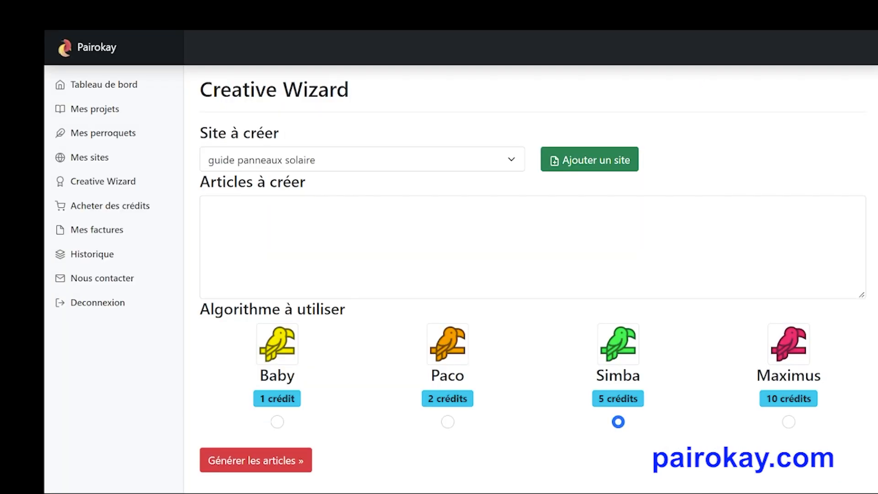
Paste the copied keywords as the articles to create in Pairokay's Creative Wizard and remove the trailing empty line
click(344, 235)
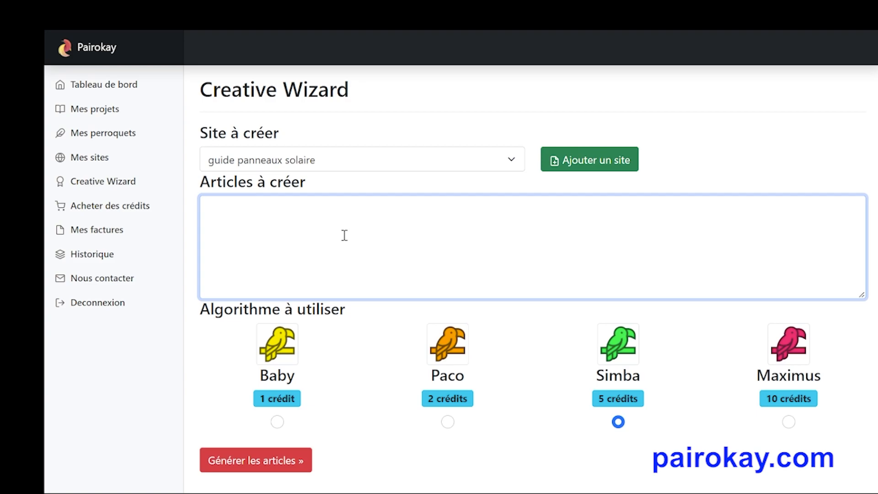
key(ctrl+v)
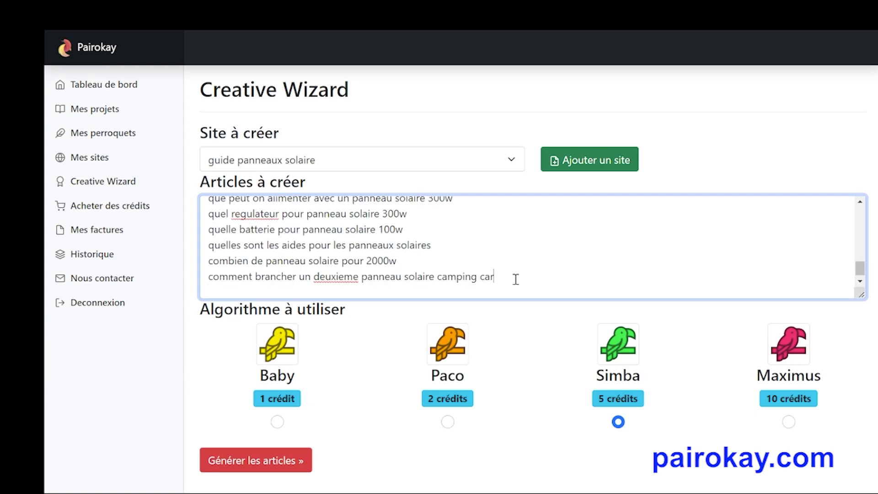
key(BackSpace)
scroll(492, 280, up, 15)
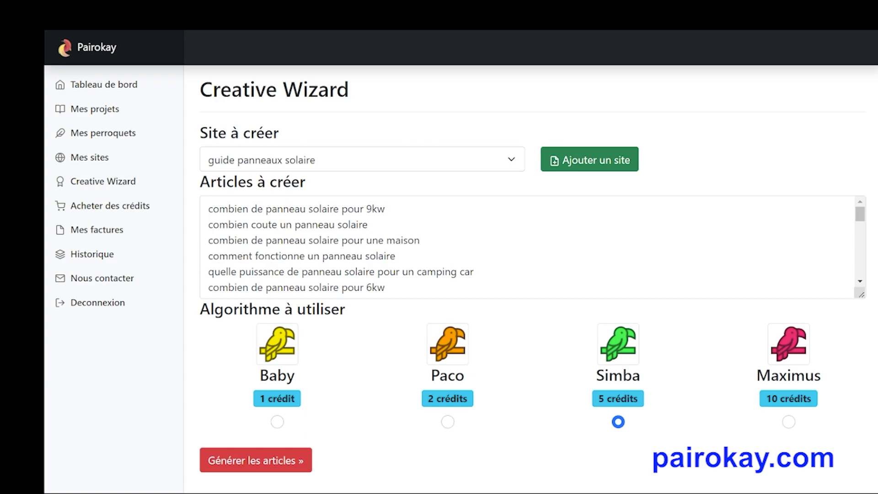
Go through the Baby, Paco, Simba and Maximus algorithms and choose Maximus for the articles
click(788, 421)
click(620, 421)
click(447, 422)
click(278, 422)
click(448, 422)
click(618, 421)
click(788, 422)
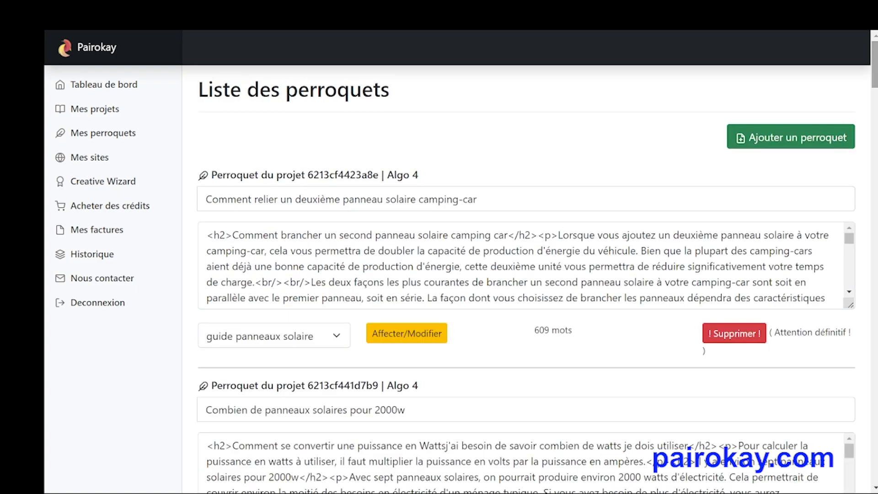
Switch to Depositphotos, open the "Photovoltaïque" solar panel photo and choose size L, 2000 × 1271
scroll(874, 94, down, 3)
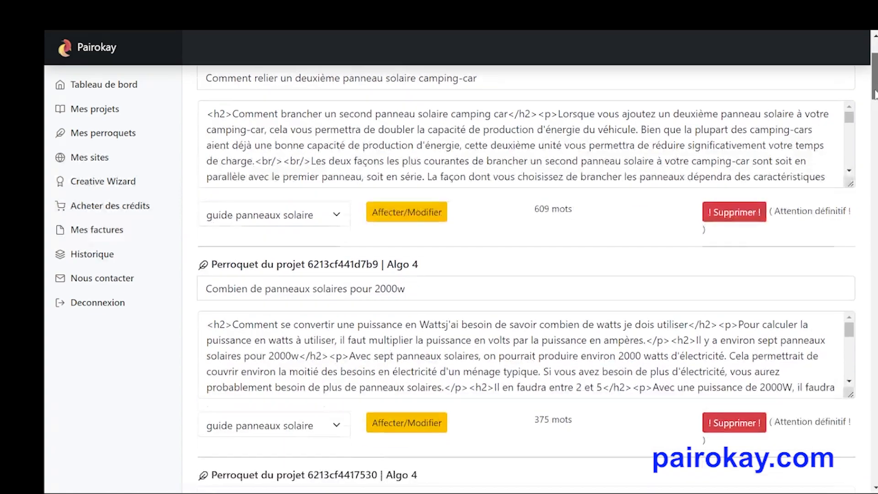
mouse_move(874, 93)
mouse_down()
mouse_move(874, 117)
mouse_move(874, 83)
mouse_up()
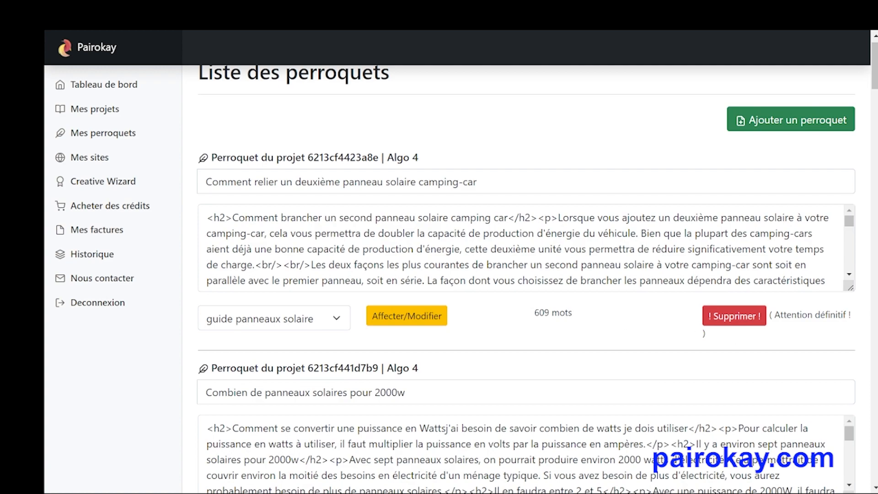
key(ctrl+Tab)
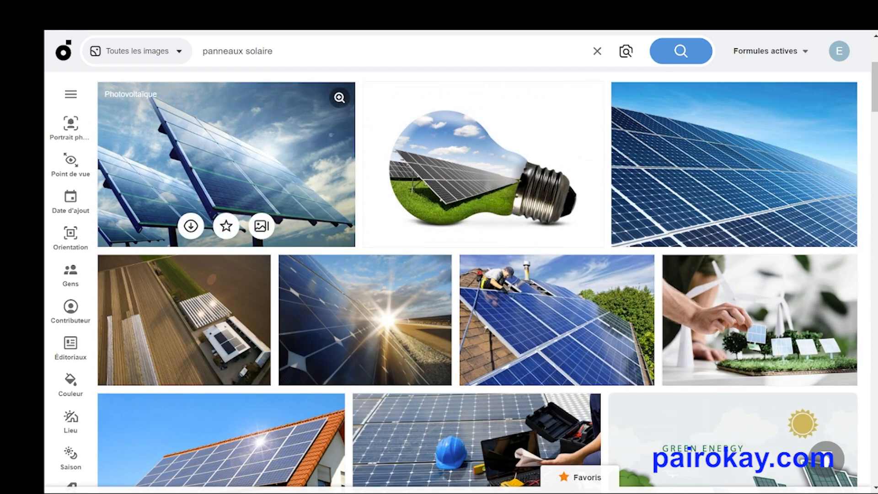
click(301, 176)
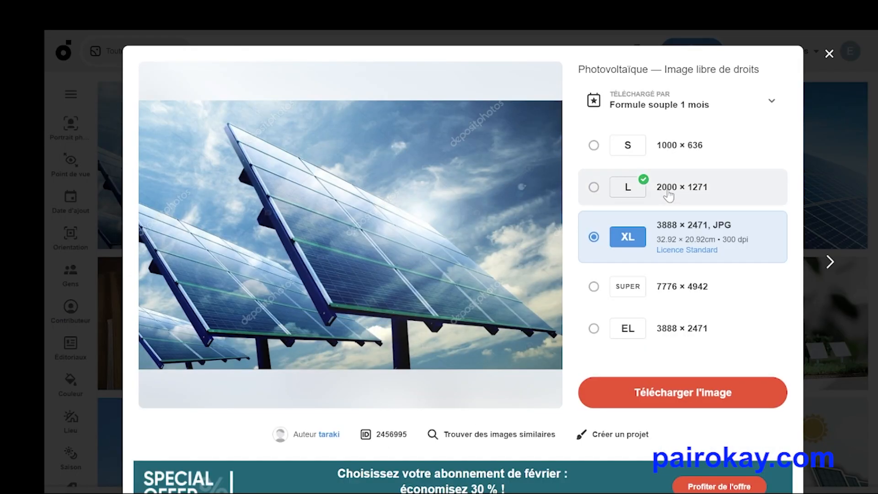
click(593, 188)
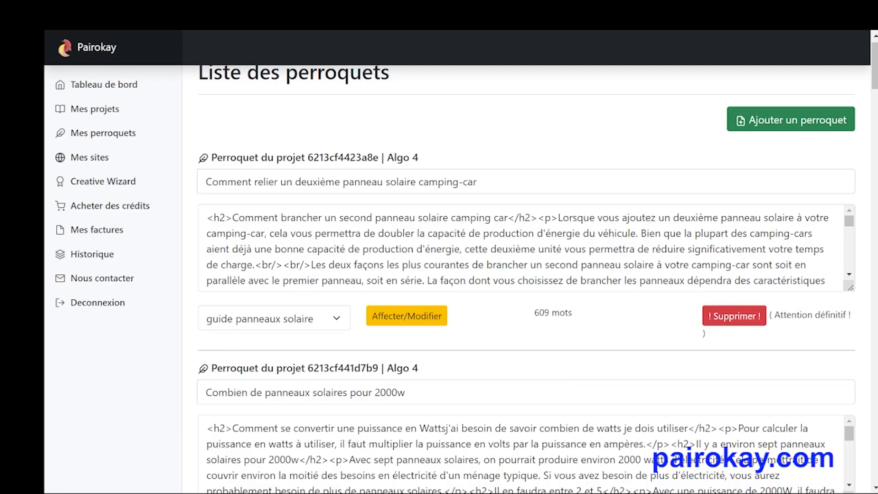
Open the export of the "guide panneaux solaire" site in Pairokay and download the export.zip installation archive
click(87, 159)
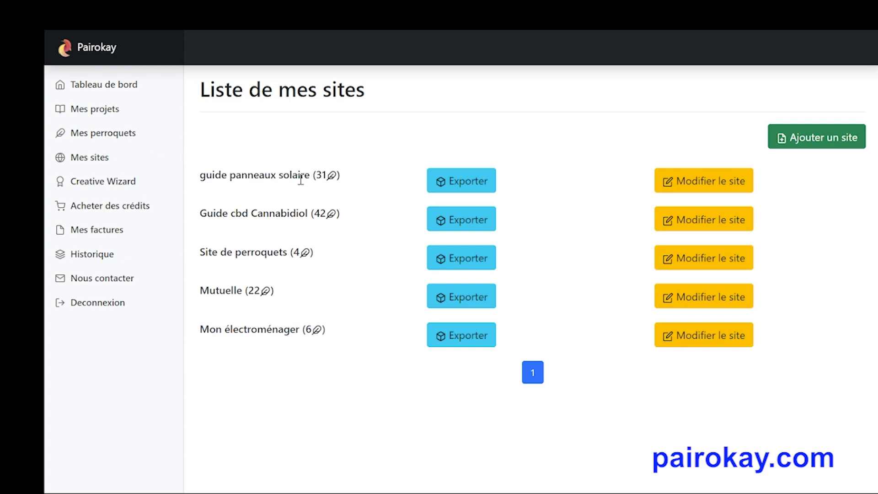
click(460, 182)
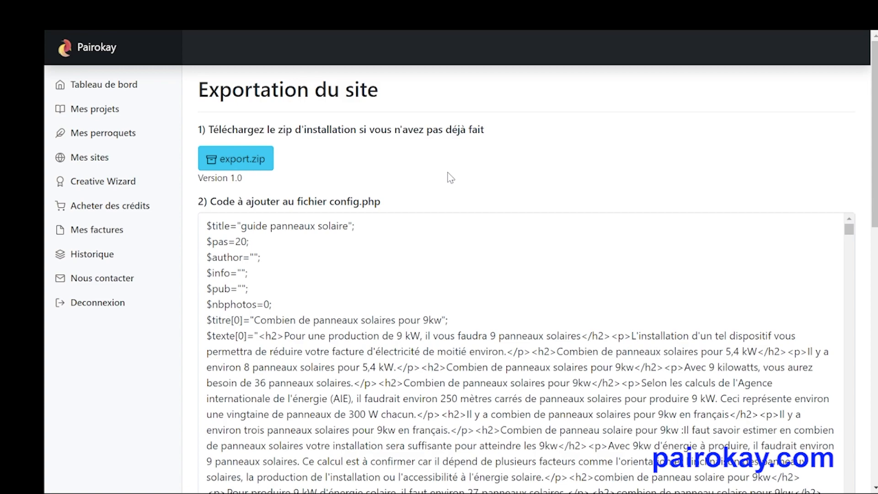
click(243, 161)
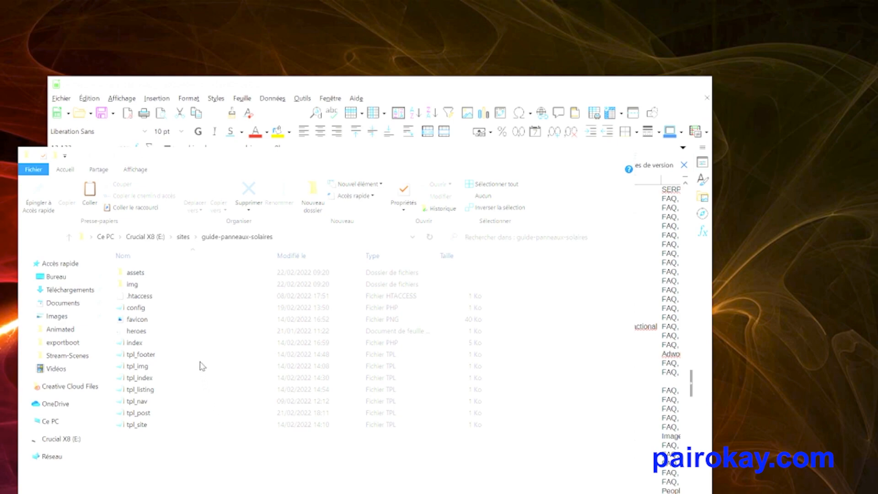
Paste the copied Depositphotos images into the img folder of guide-panneaux-solaires in File Explorer
double_click(178, 286)
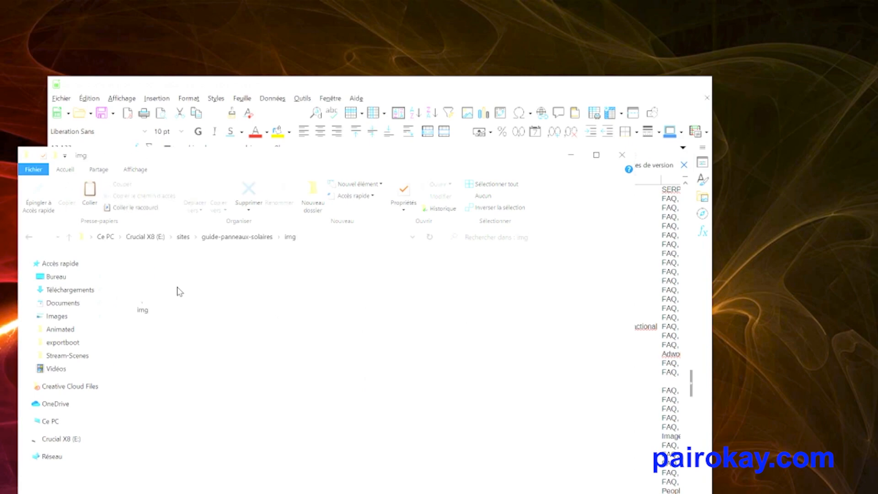
right_click(259, 324)
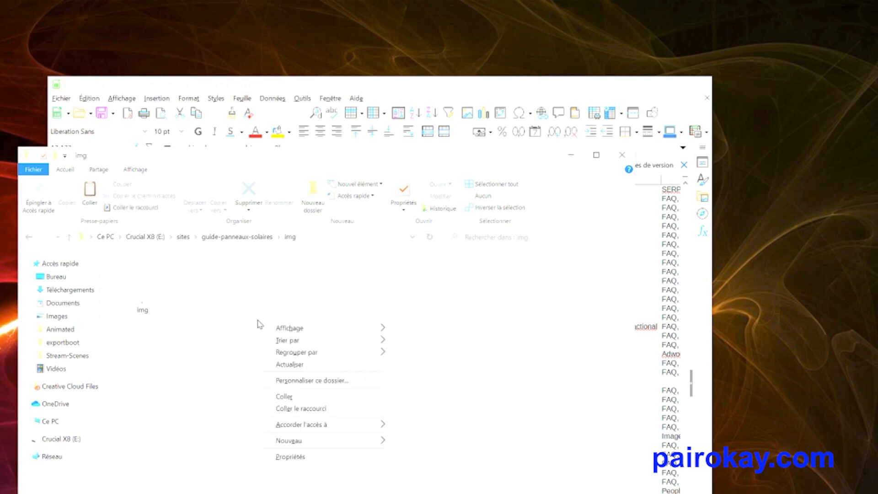
click(284, 395)
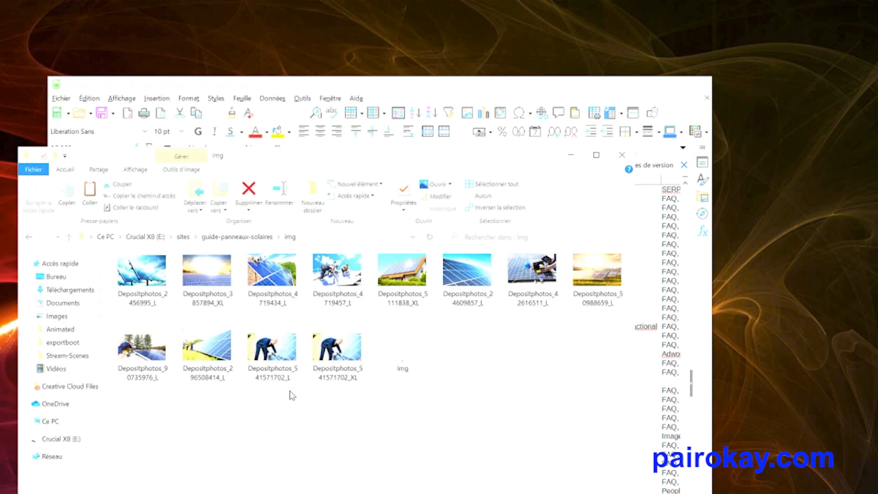
Rename the first image in the img folder as 0 and the second as 1
click(141, 303)
text(0)
key(Return)
click(208, 303)
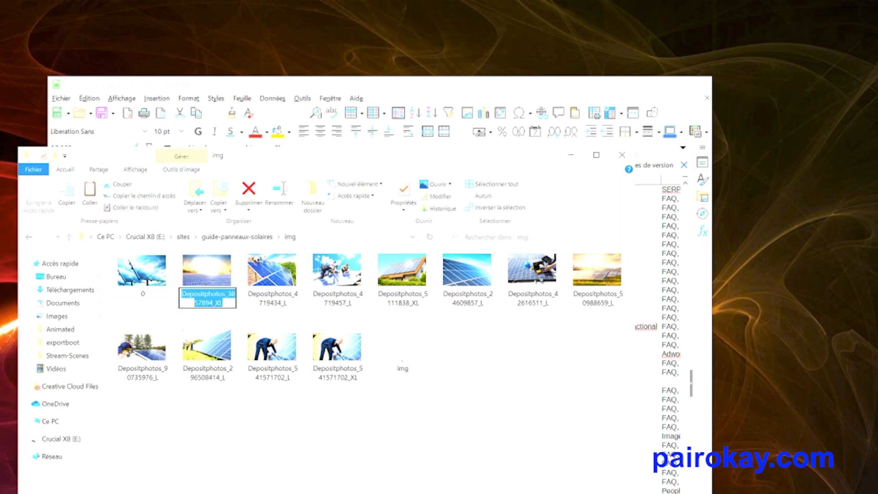
text(1)
key(Return)
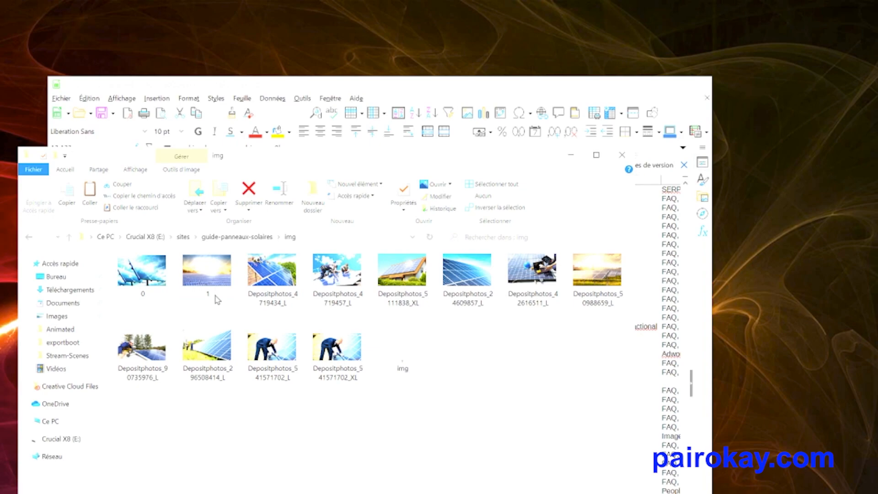
Rename the next Depositphotos images in the img folder in sequence from 2 to 10, leaving the XL image aside
click(269, 297)
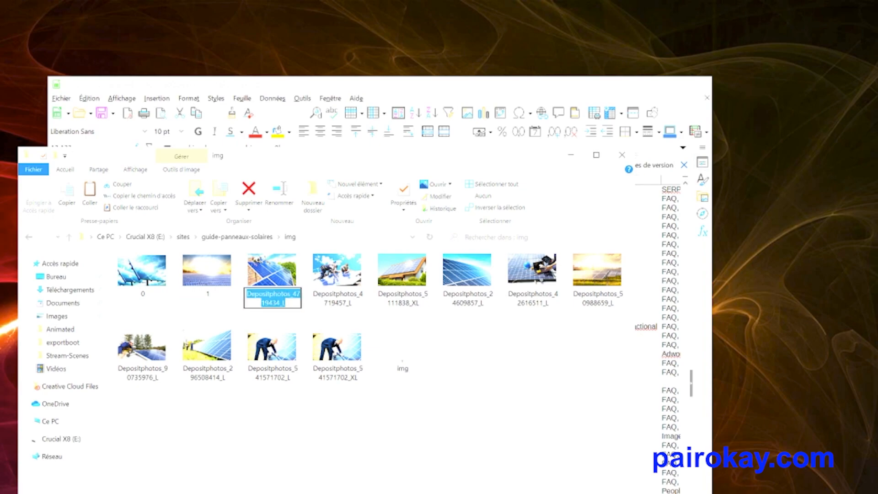
text(2)
key(Return)
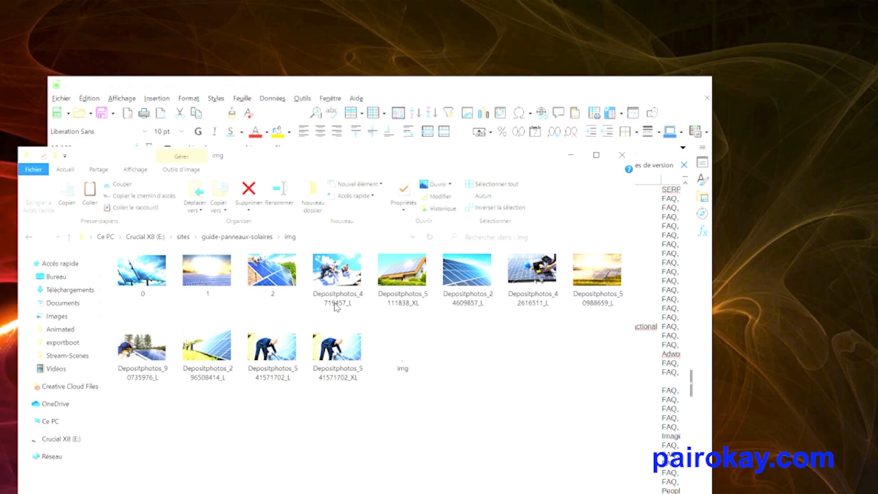
click(336, 301)
text(3)
key(Return)
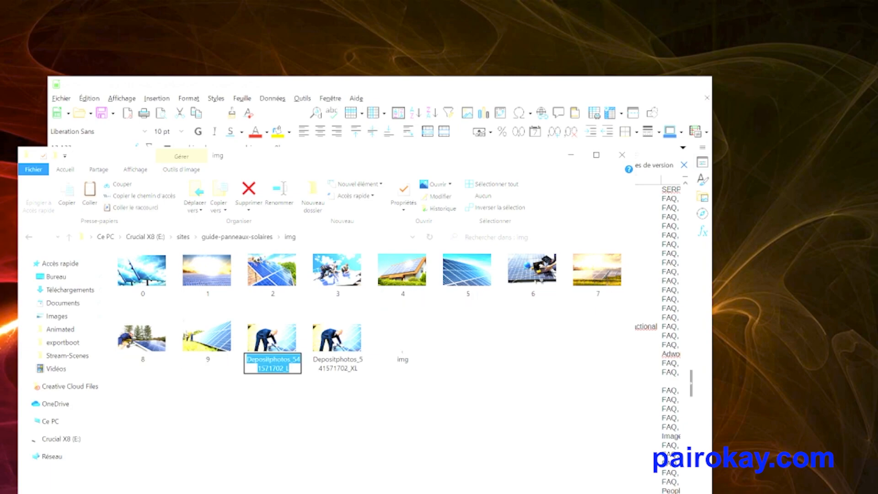
text(10)
key(Return)
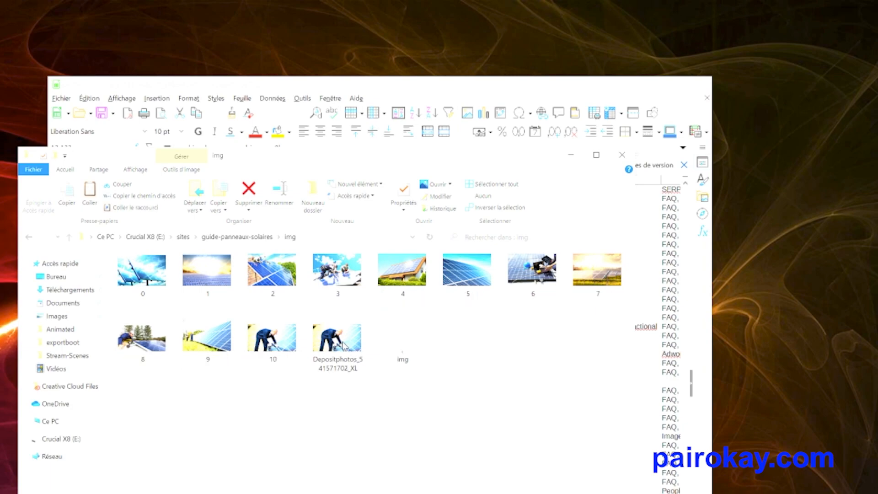
Delete the duplicate XL image from the img folder and return to the guide-panneaux-solaires folder
key(Delete)
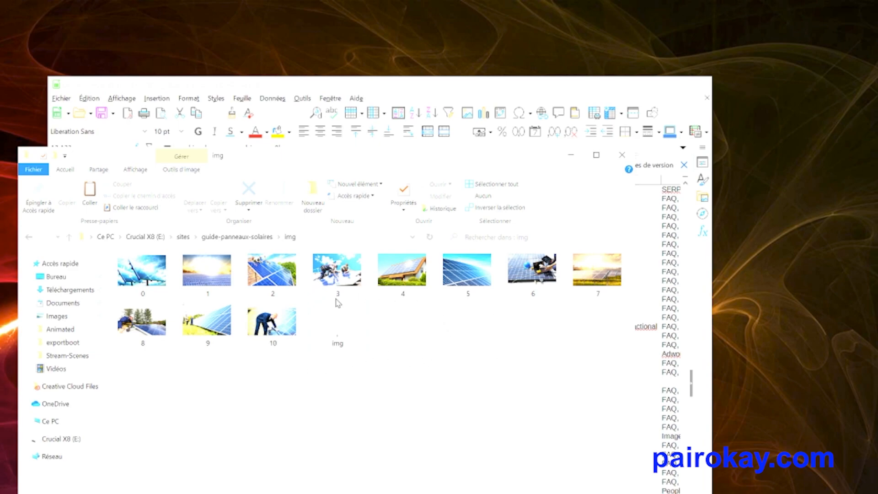
click(245, 238)
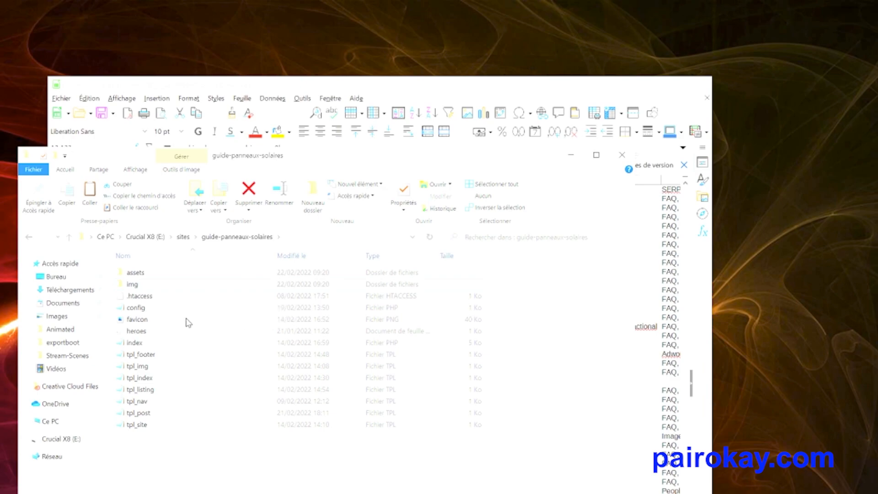
mouse_move(155, 323)
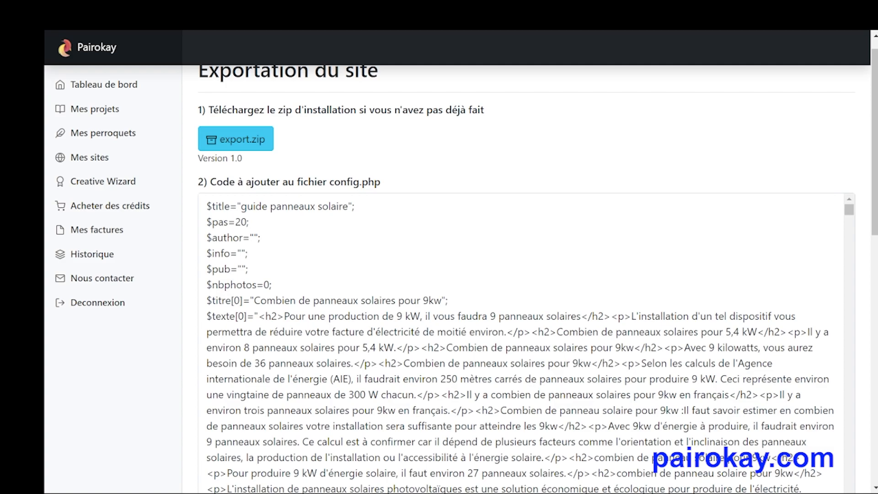
Switch to the Pairokay site export, change $title in the code to "Guide panneaux solaire" and enter the author's name in $author
scroll(521, 343, down, 10)
scroll(521, 343, down, 2)
scroll(521, 343, up, 2)
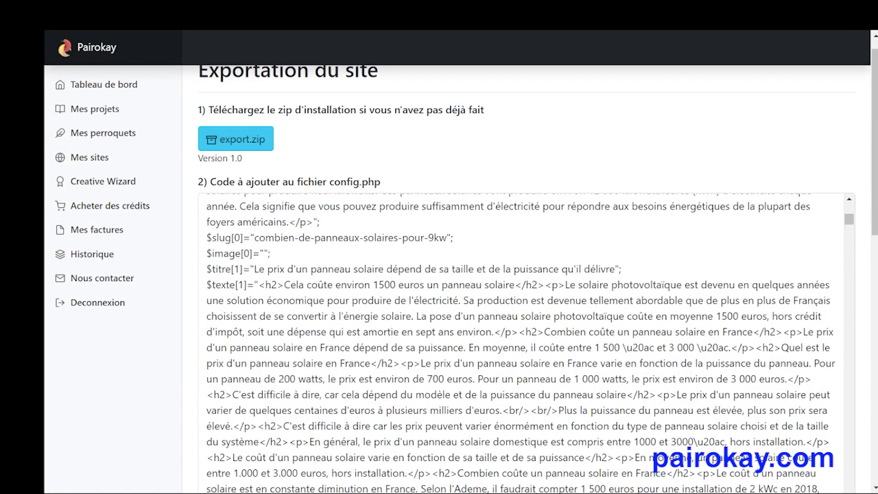
scroll(521, 343, up, 10)
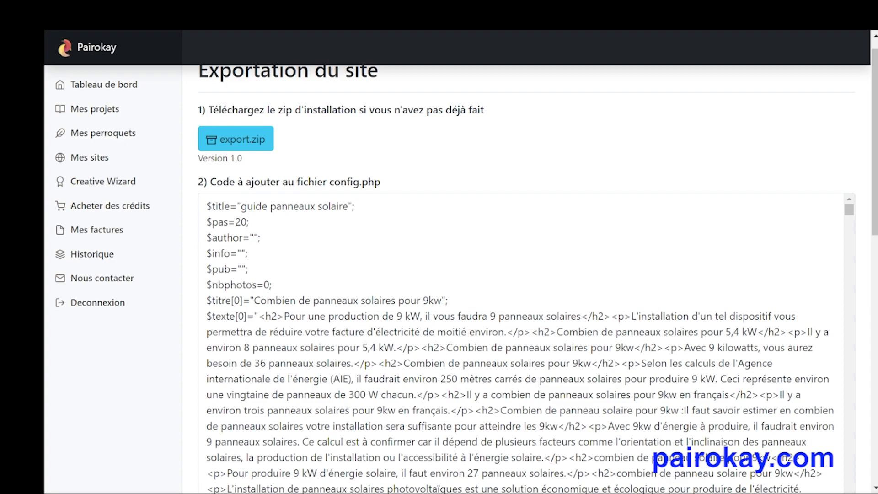
drag(242, 206, 246, 205)
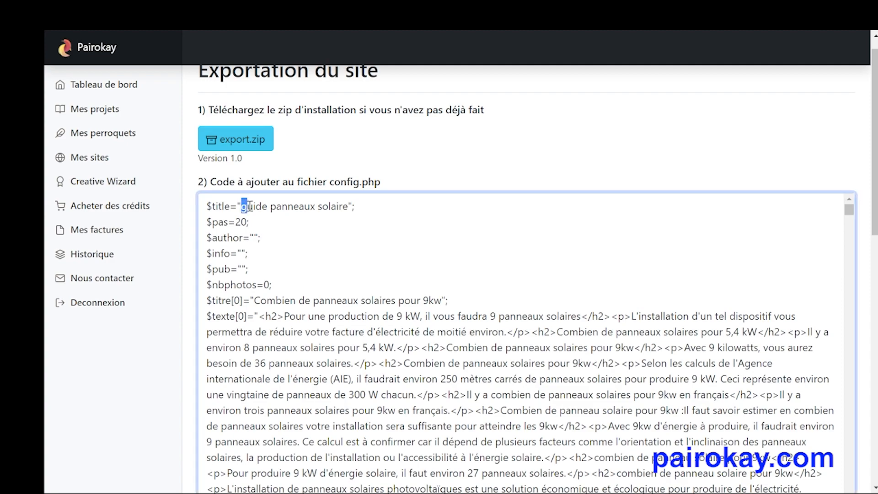
text(G)
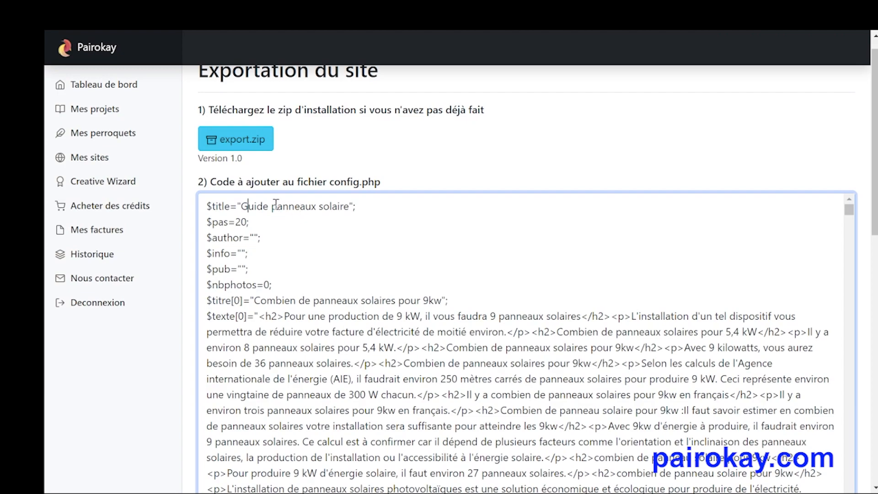
click(265, 222)
click(252, 237)
text(Balatazar)
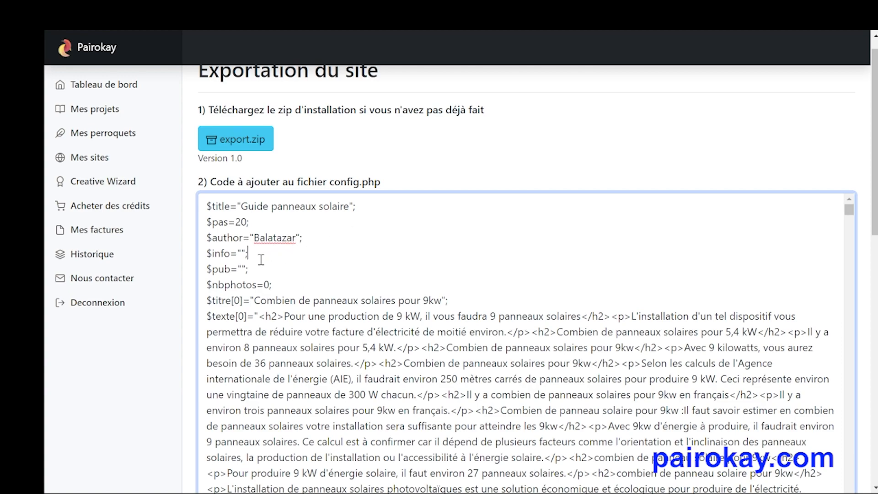
Paste the legal notice HTML covering cookies, affiliate links and buying guide opinions into the $info value
click(241, 252)
key(ctrl+v)
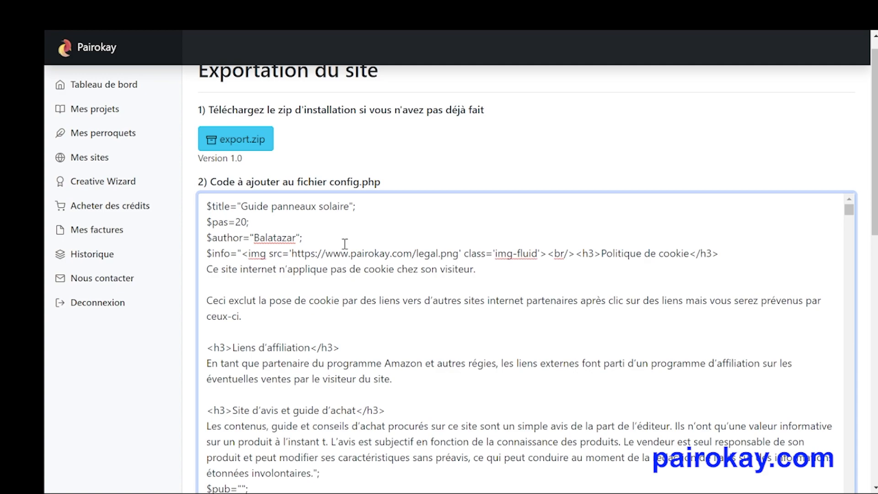
scroll(342, 312, down, 1)
scroll(342, 312, down, 3)
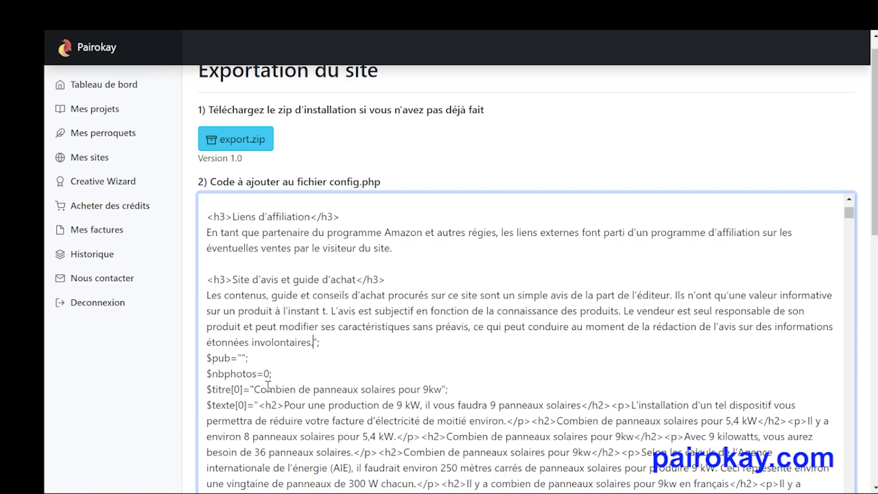
Set $nbphotos to 11 in the export code
scroll(271, 390, down, 5)
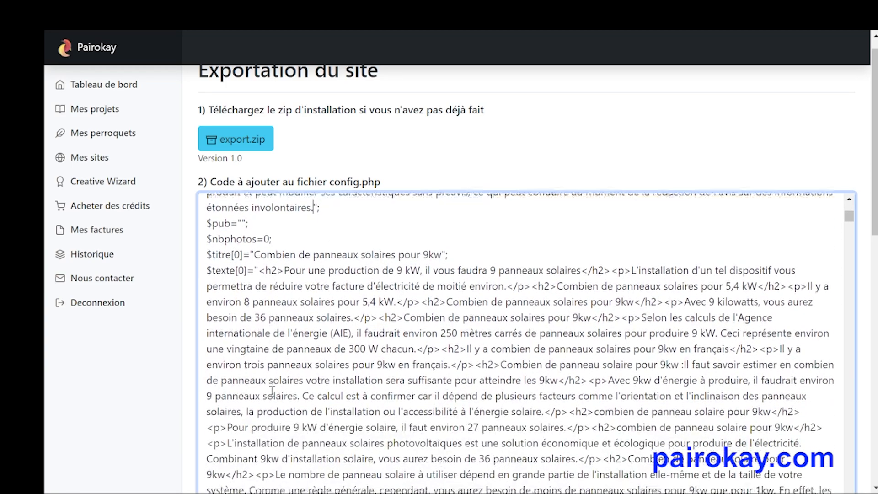
scroll(271, 391, down, 2)
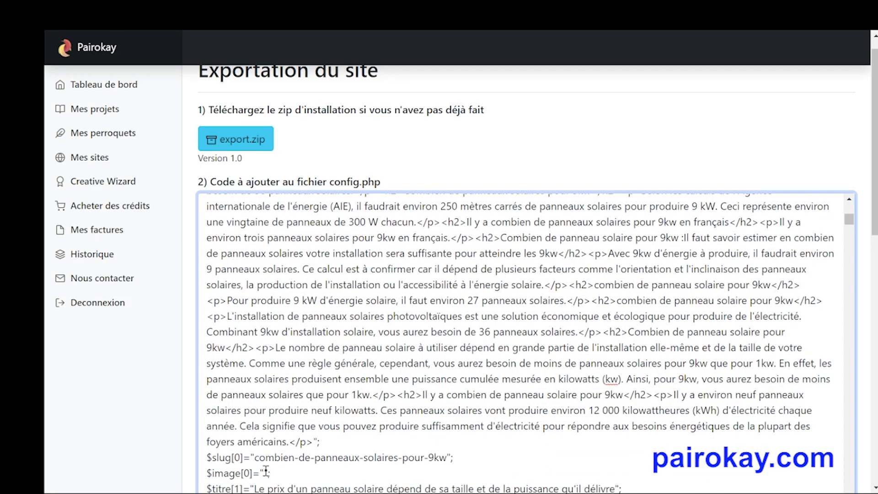
scroll(284, 391, up, 4)
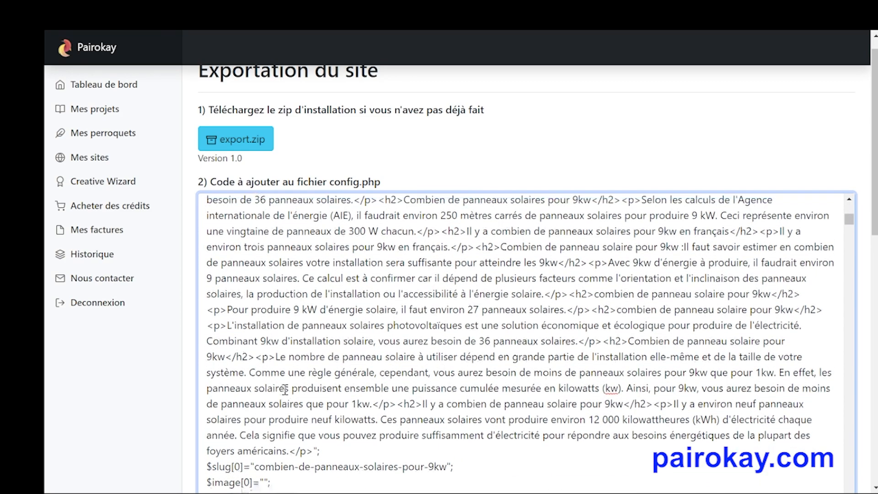
scroll(286, 394, up, 2)
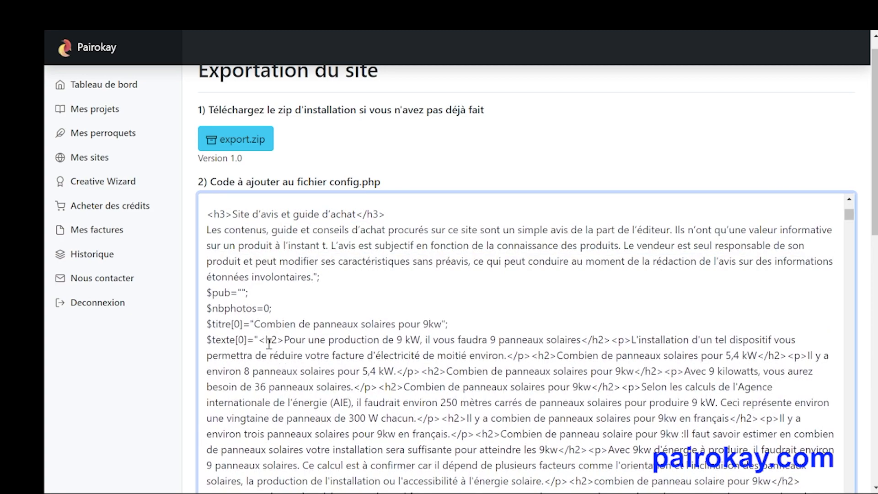
double_click(268, 309)
text(11)
scroll(526, 343, up, 4)
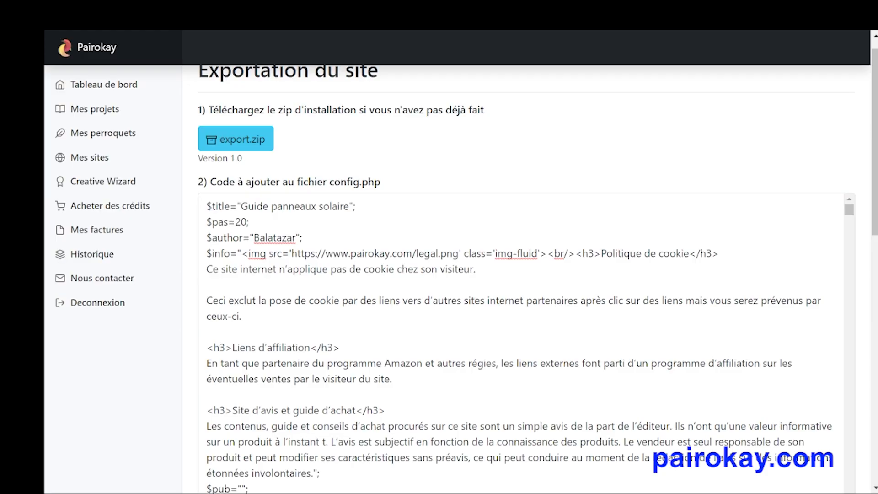
Copy the entire config.php export code and open the config file from guide-panneaux-solaires in Notepad
drag(206, 205, 366, 486)
scroll(366, 457, up, 8)
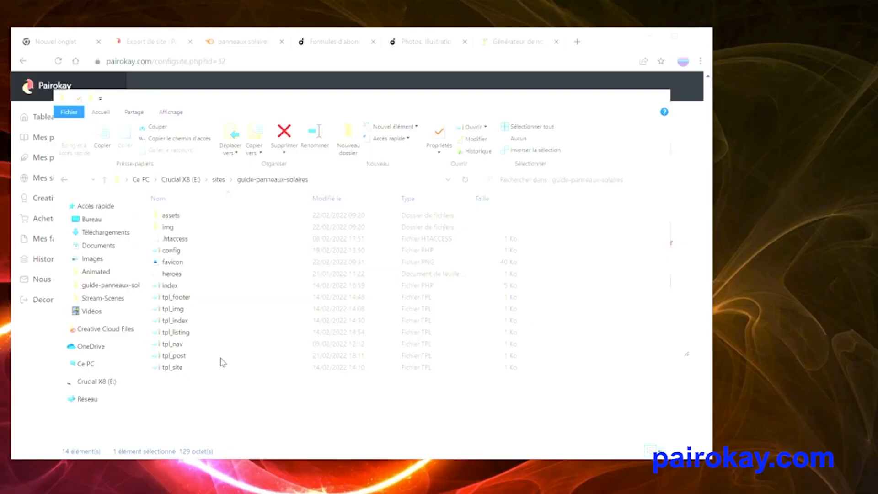
right_click(196, 254)
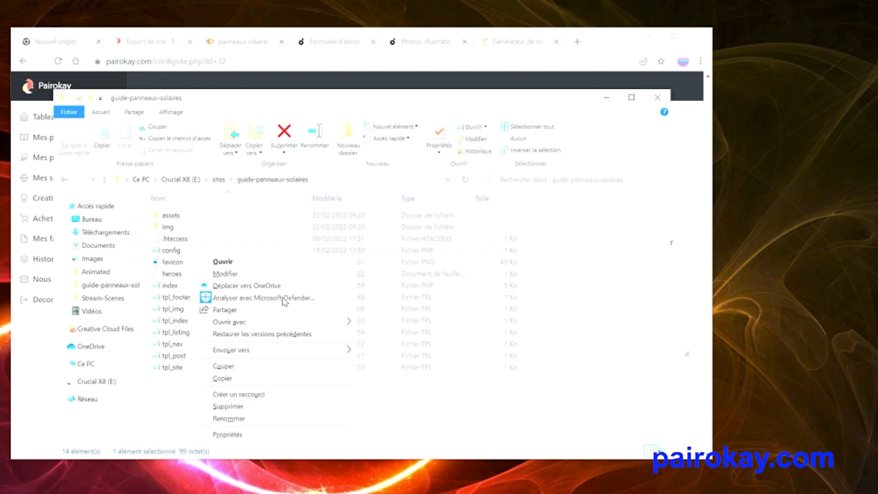
mouse_move(334, 323)
click(391, 336)
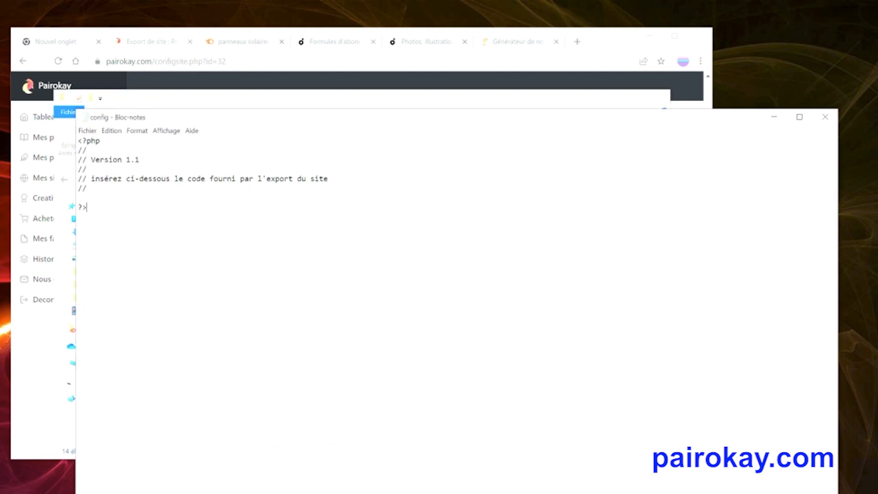
Paste the export code below the comment lines in the config file, save it and close Notepad
key(Return)
key(Return)
key(ctrl+v)
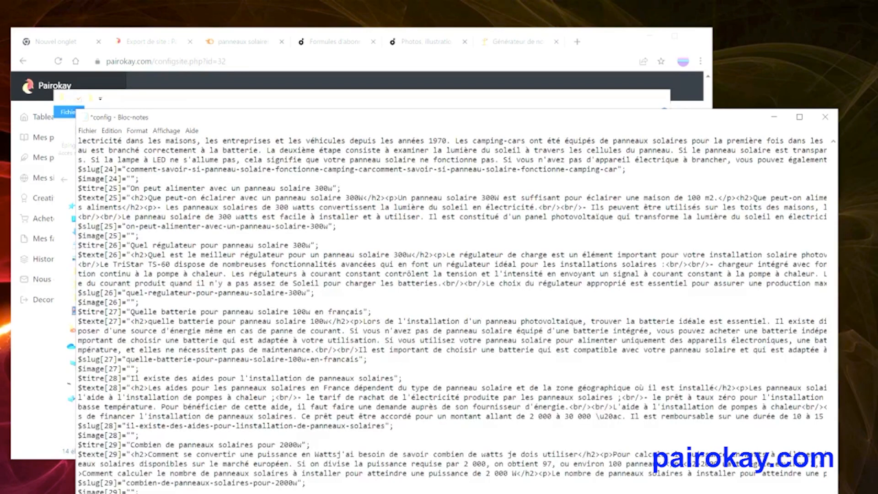
click(87, 131)
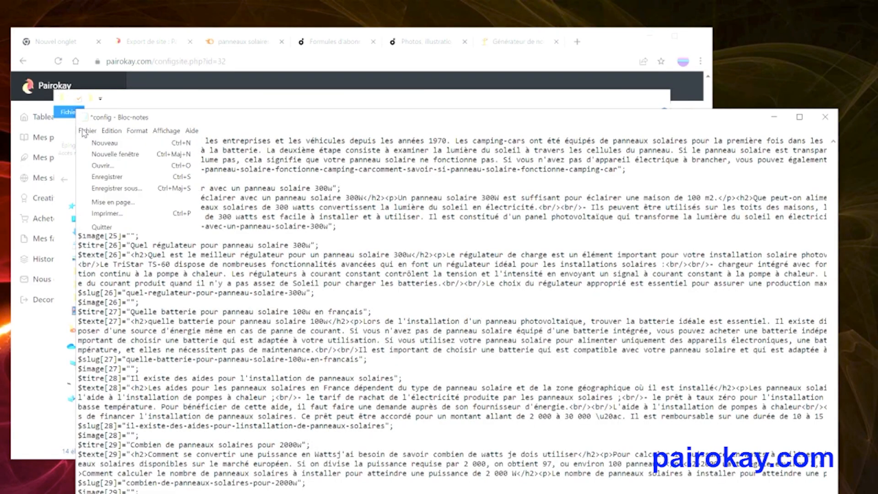
click(105, 176)
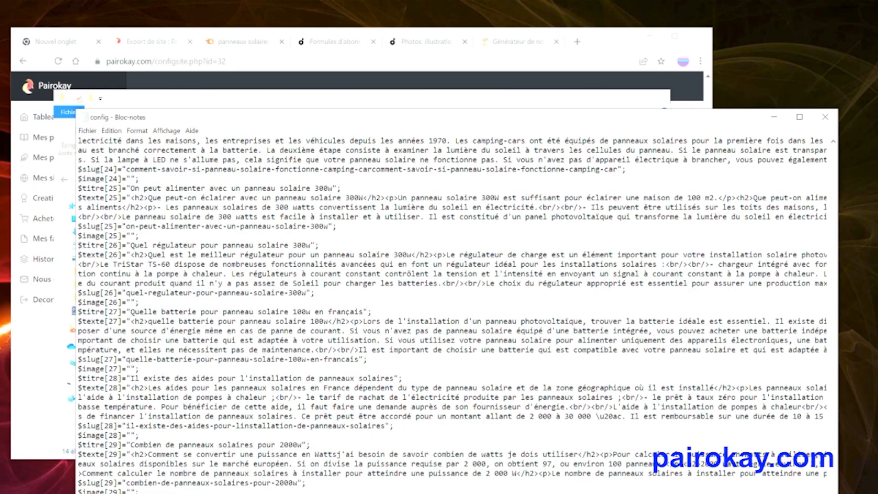
click(826, 120)
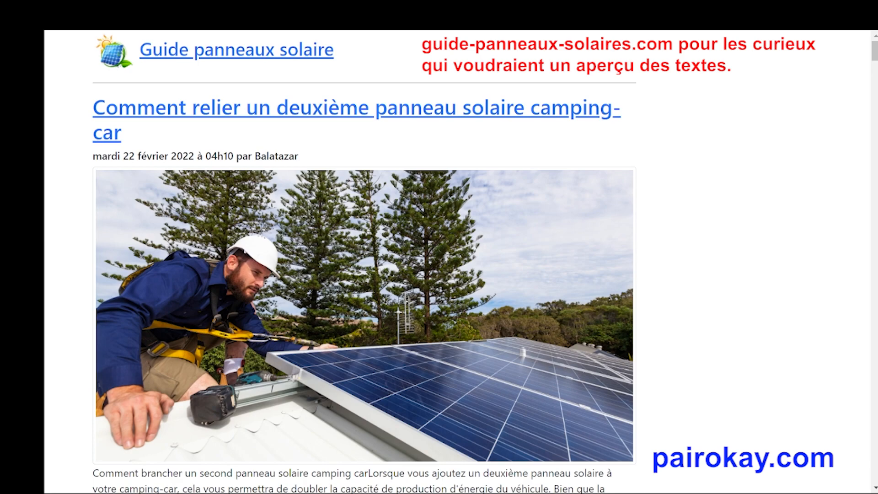
Look through the articles and photos on the home page of the published Guide panneaux solaire site
scroll(364, 261, down, 9)
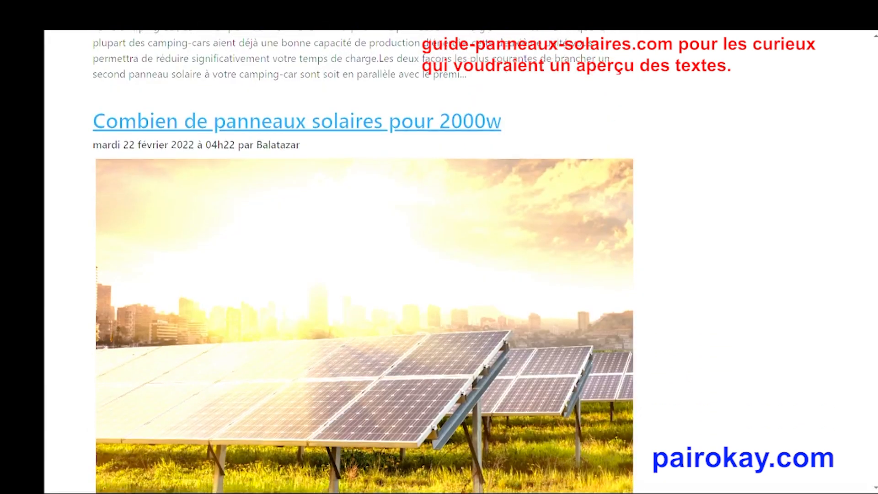